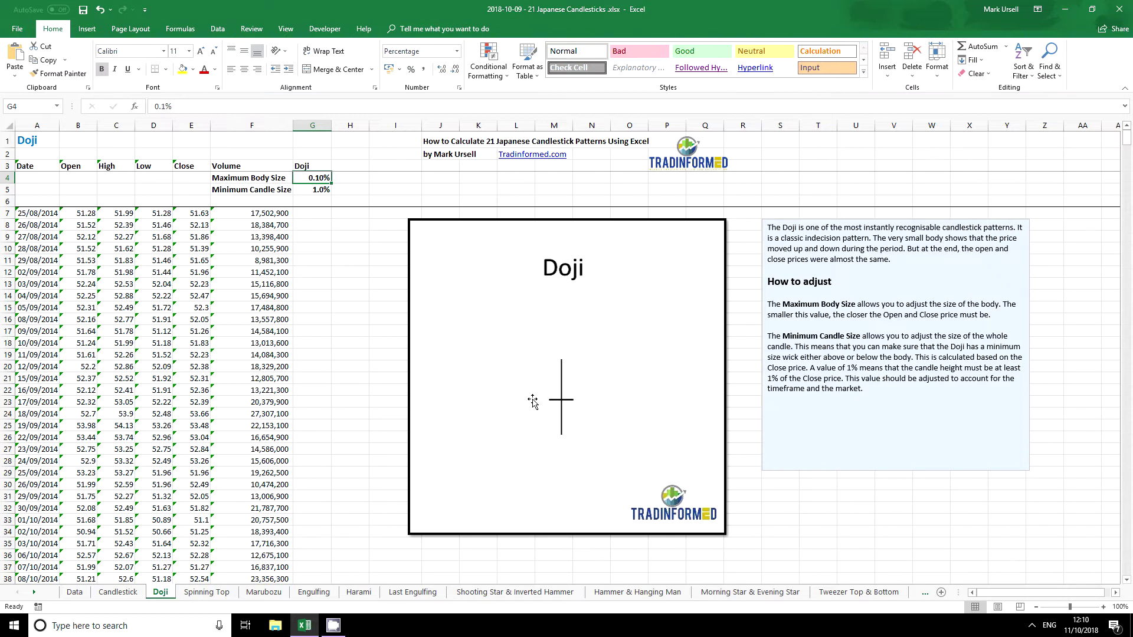
Check the Doji threshold settings in G4:G5 and begin G7 with =if(and(abs(
left_click(315, 192)
left_click_drag(317, 178, 317, 189)
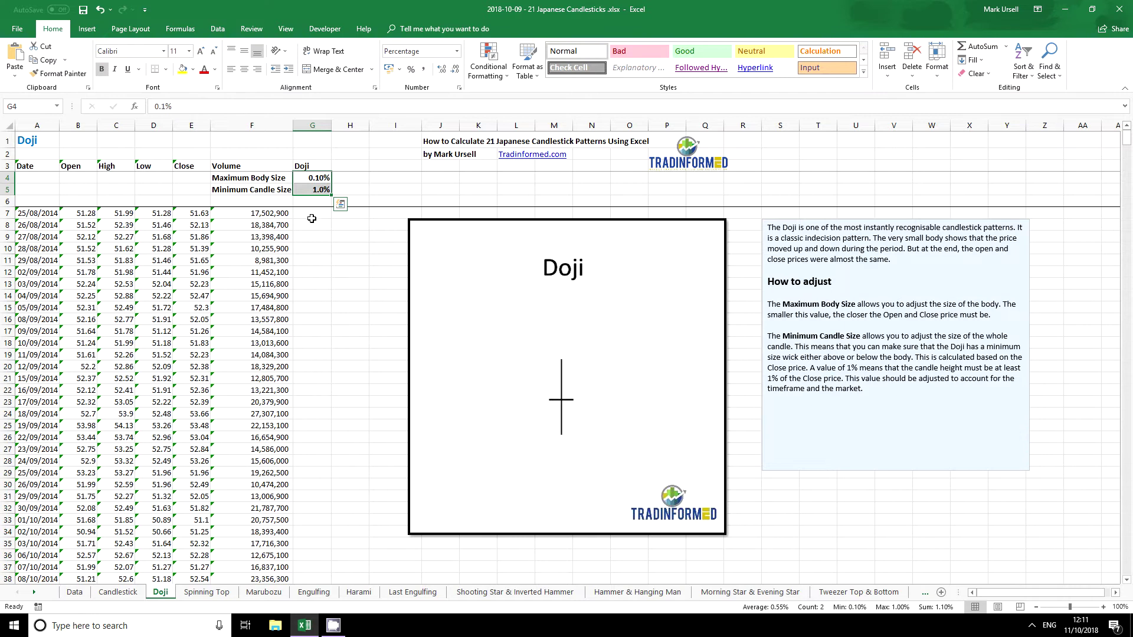
left_click(312, 215)
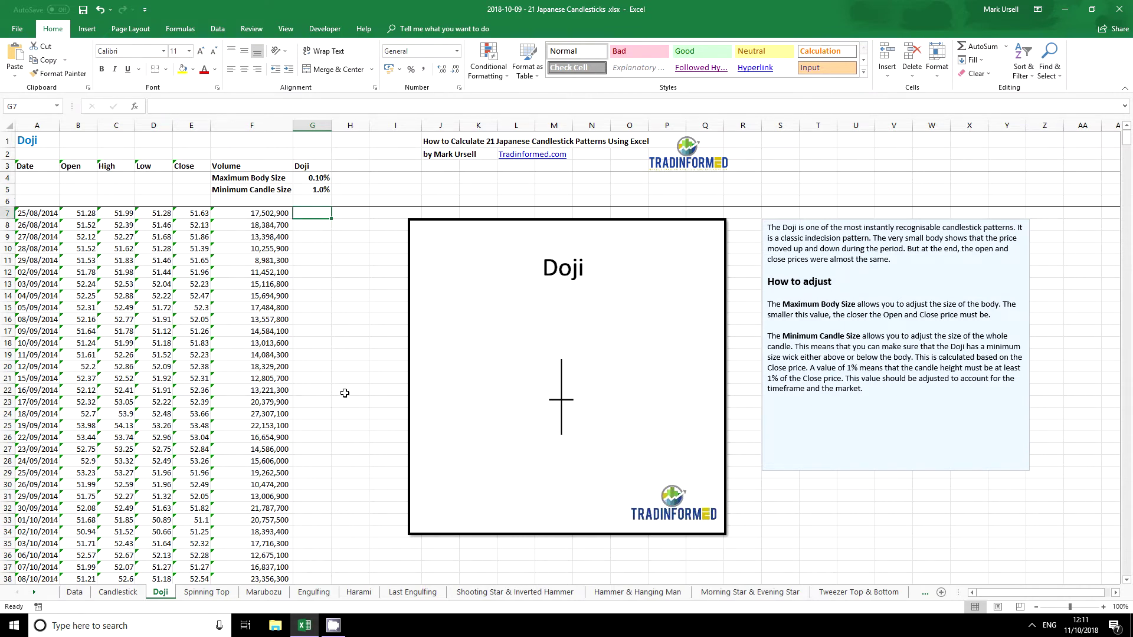
type("=")
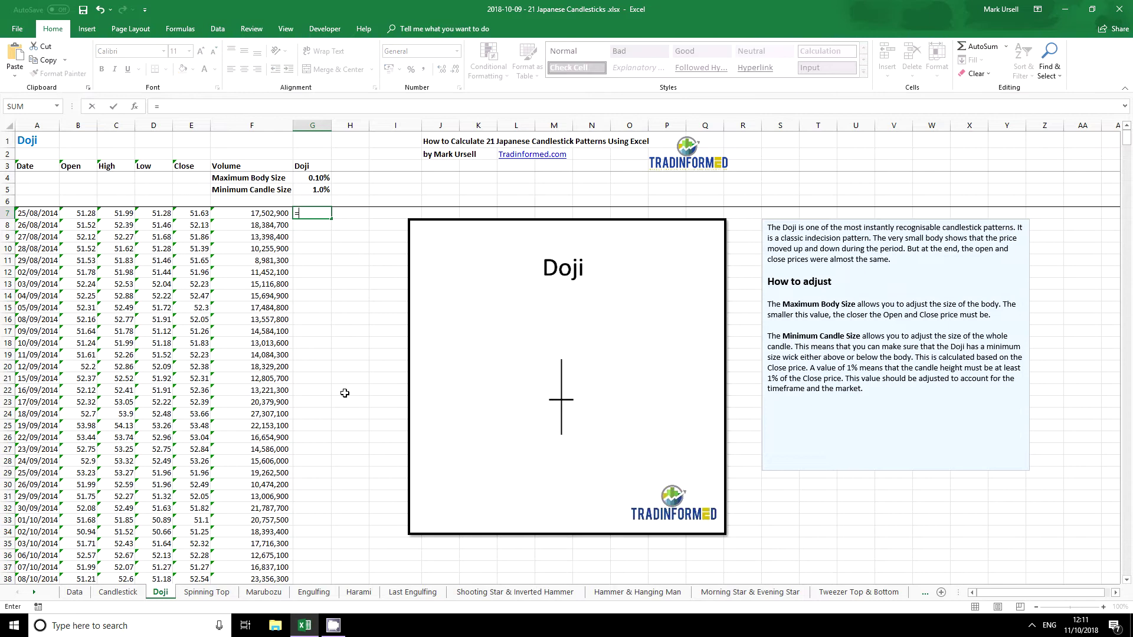
type("if(and(")
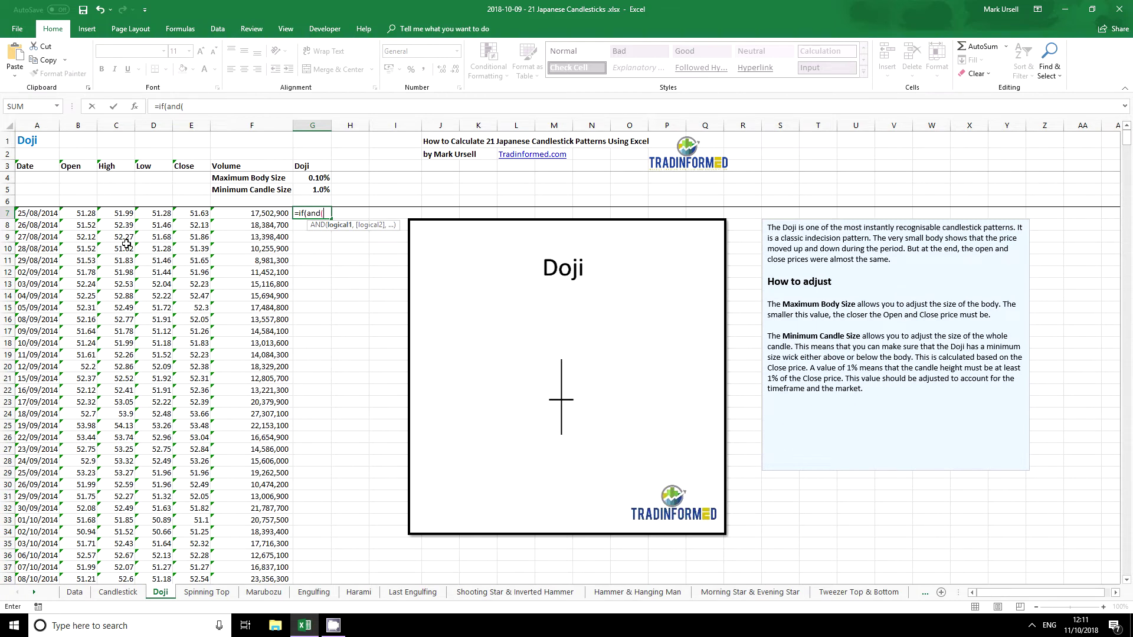
type("abs")
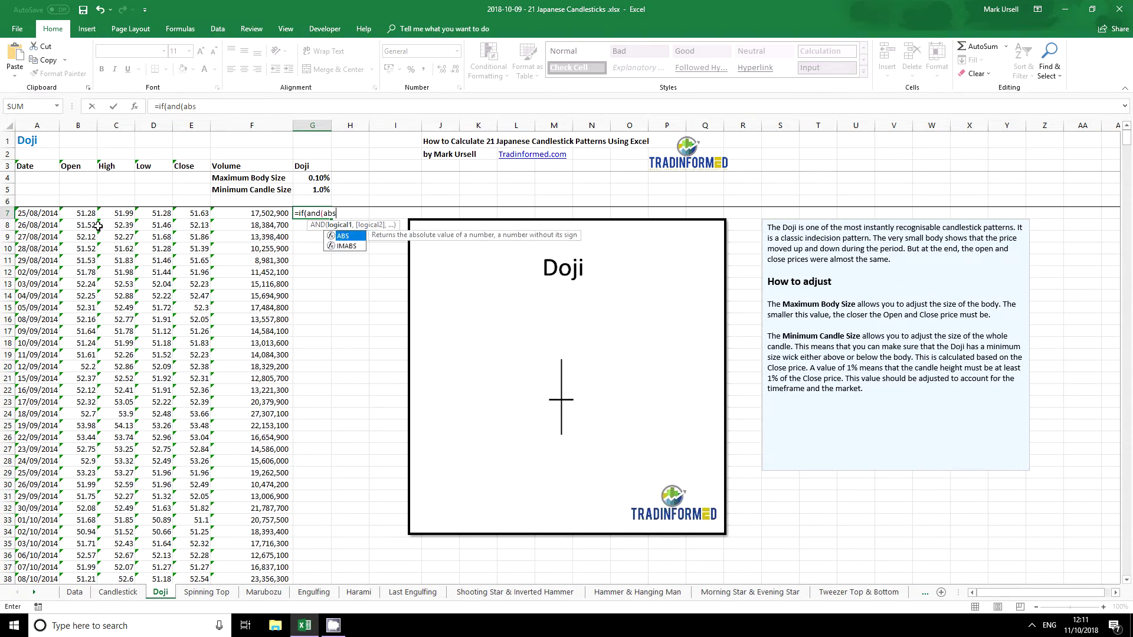
type("(")
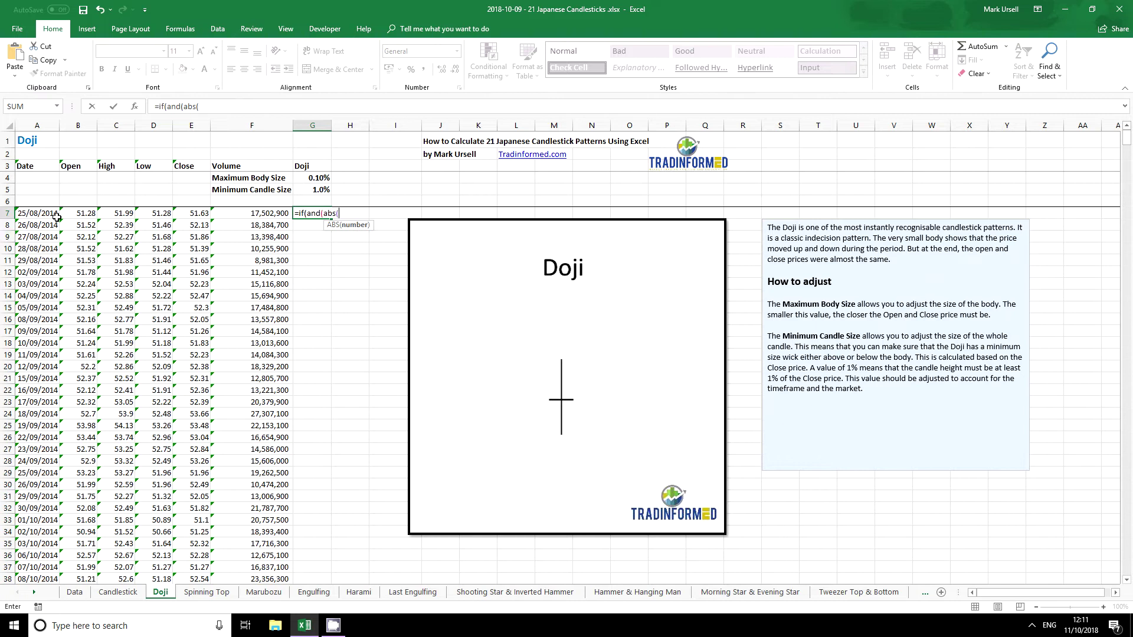
Build the body-size test abs(B7-E7)<E7*$G$4 in G7's formula
left_click(84, 212)
type("-")
left_click(188, 212)
left_click(232, 107)
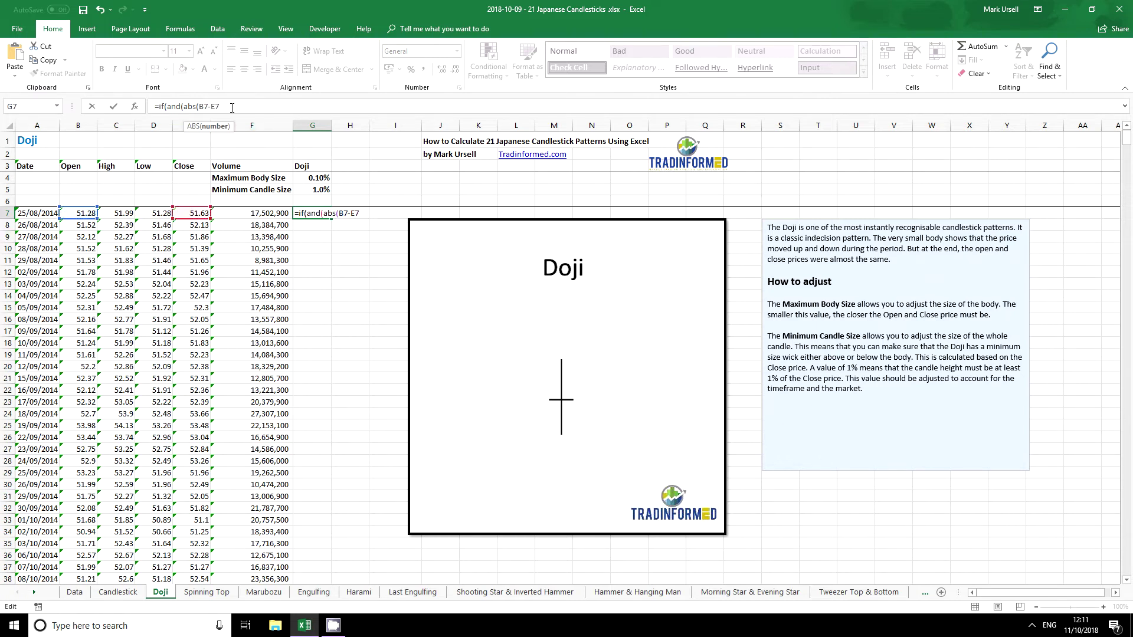
type(")<")
left_click(193, 213)
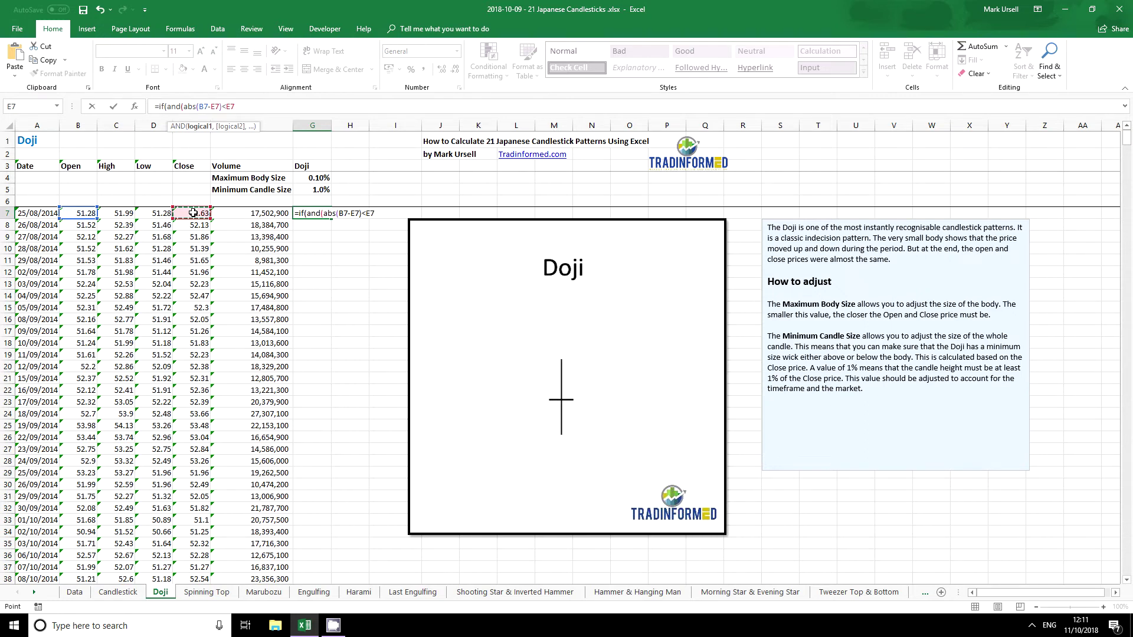
type("*")
left_click(319, 179)
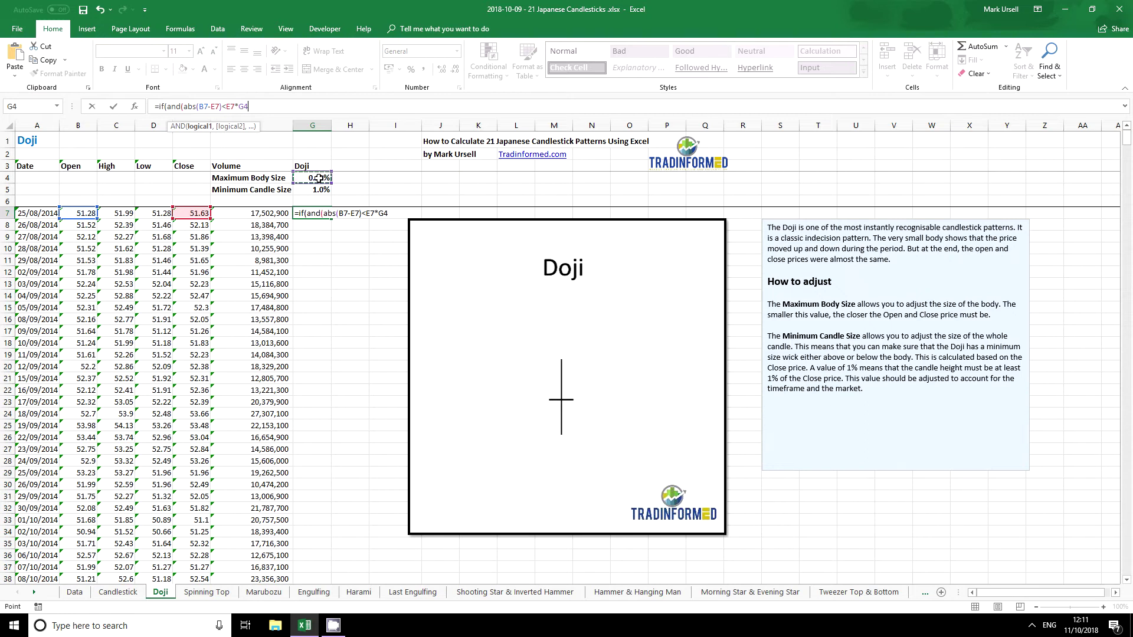
key("F4")
Add the range test C7-D7>E7*$G$5 and return "Doji" or blank, committing G7
type(",")
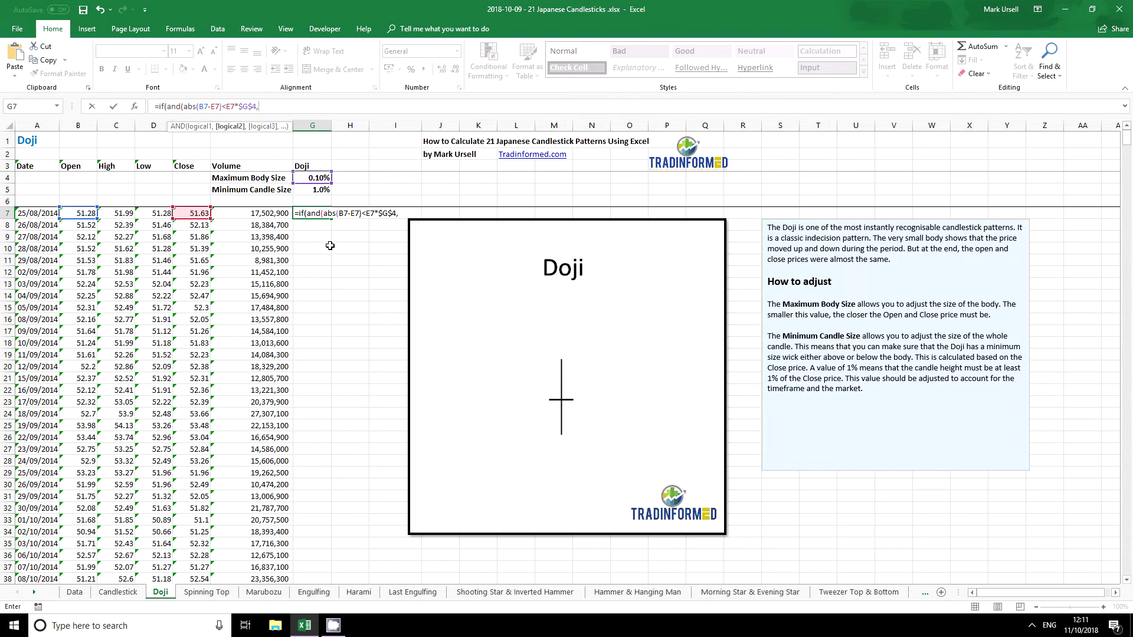
left_click(123, 214)
type("-")
left_click(160, 212)
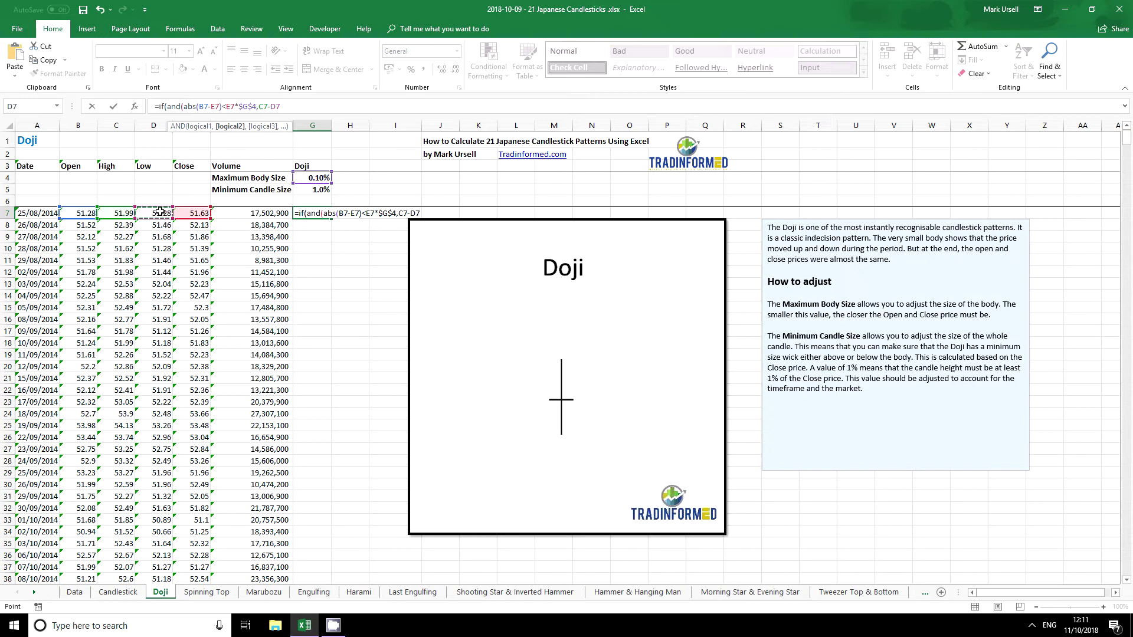
type(">")
left_click(196, 213)
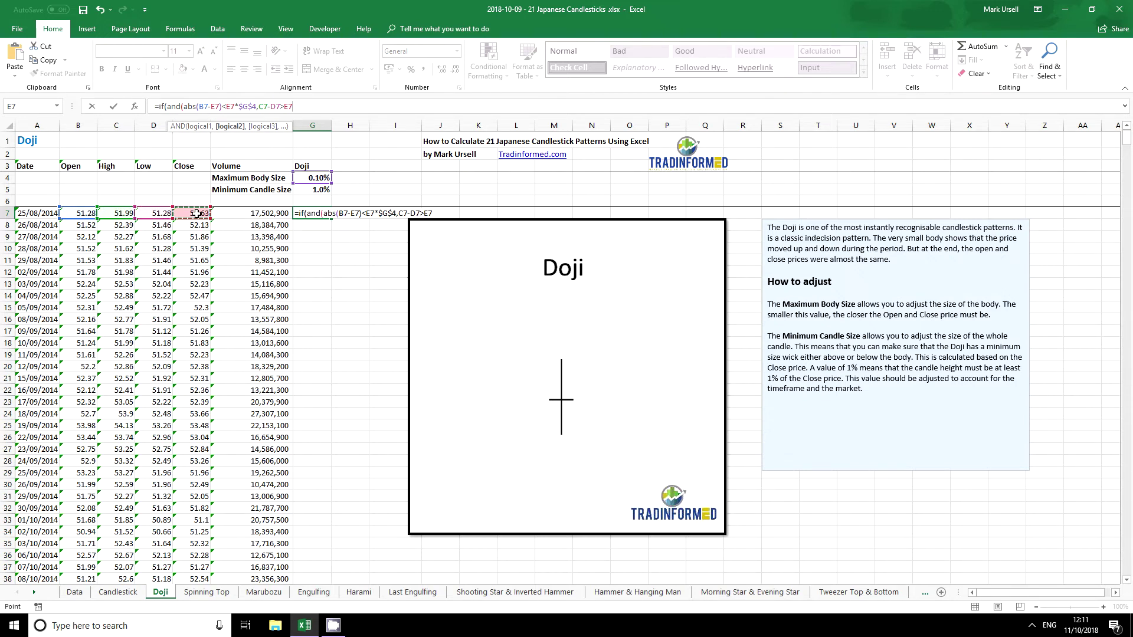
type("*")
left_click(317, 189)
key("F4")
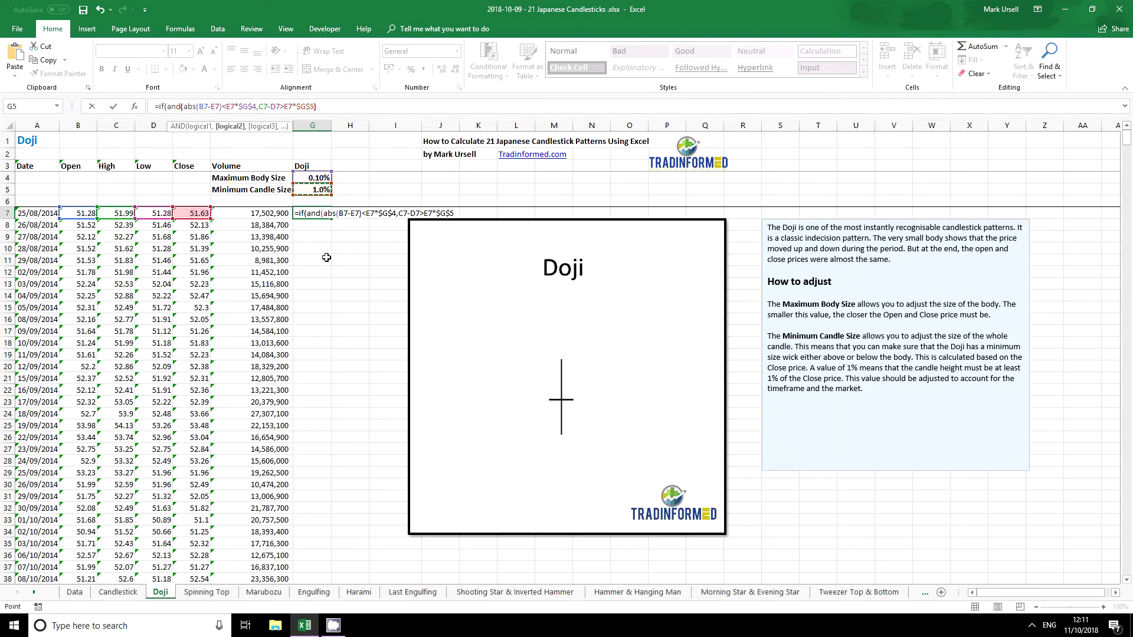
type("),")
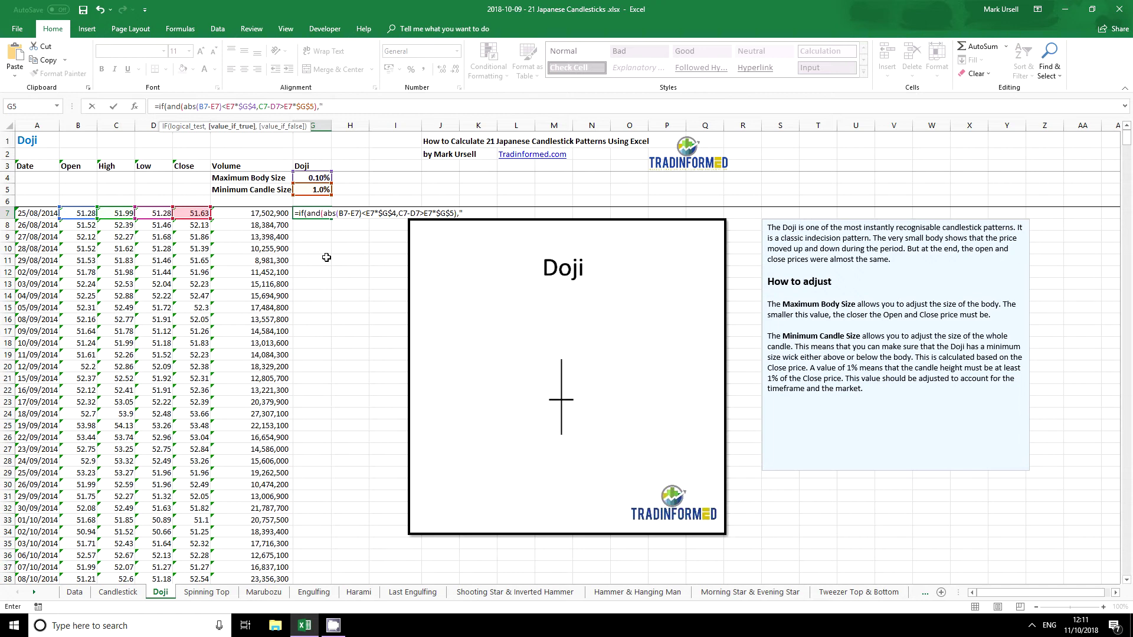
type("\"Doji\",\"\")")
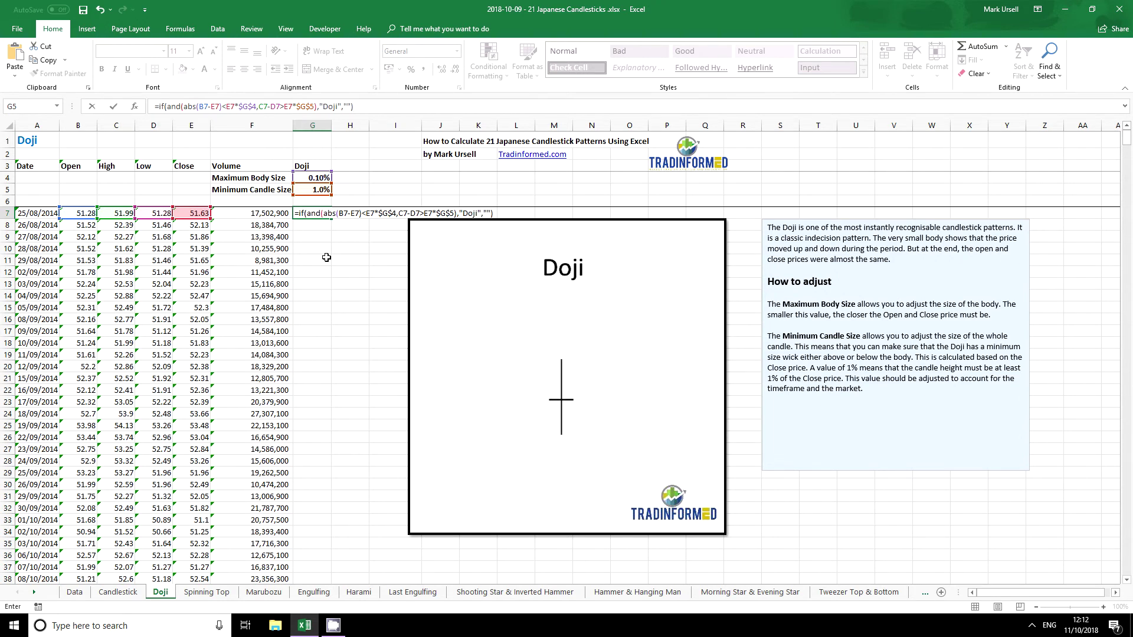
key("Return")
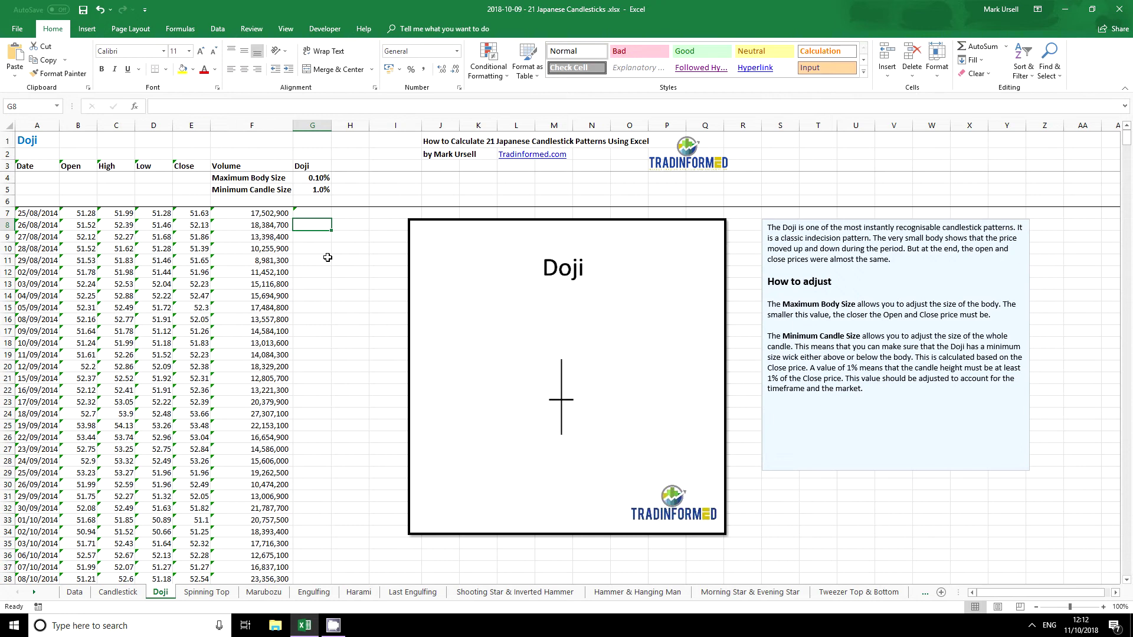
Fill G7's Doji formula down column G and check the result in G15
left_click(315, 213)
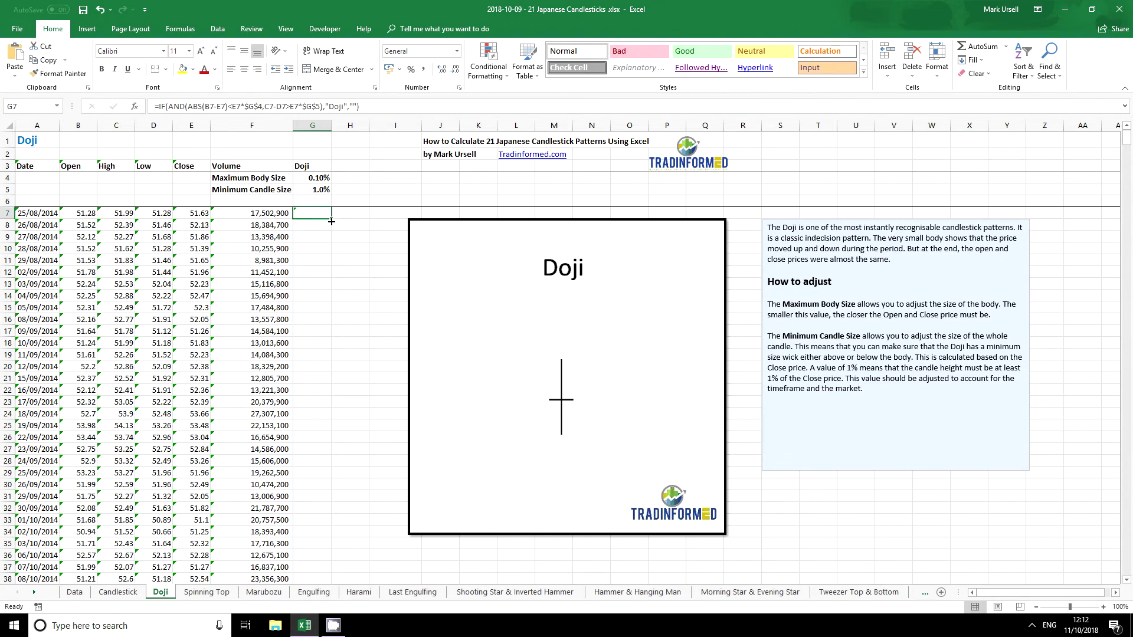
double_click(332, 222)
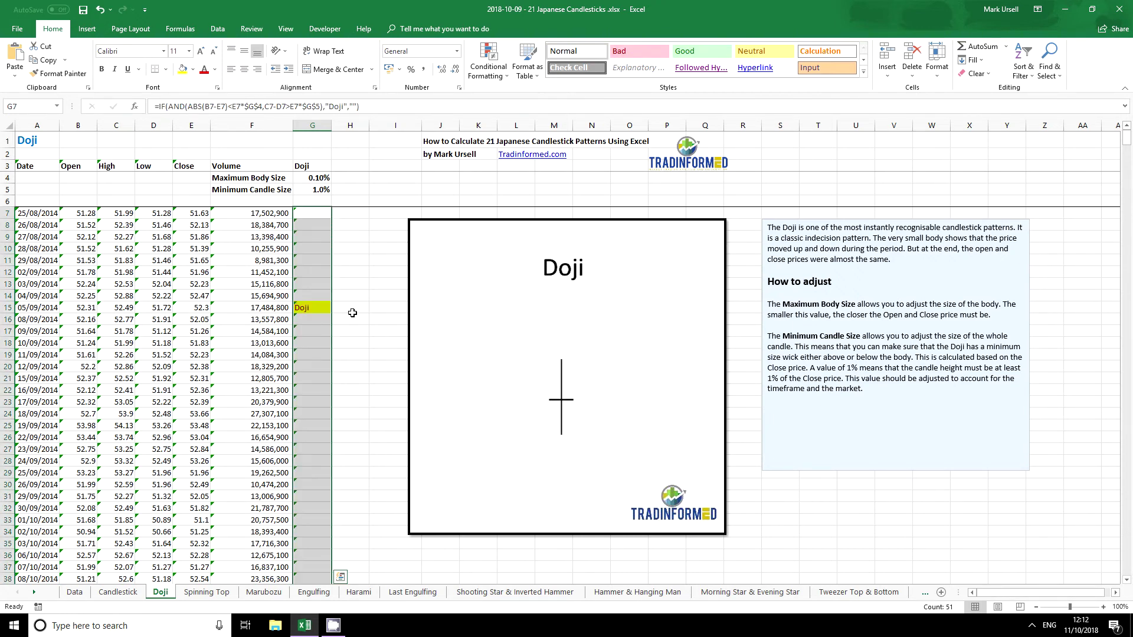
left_click(311, 308)
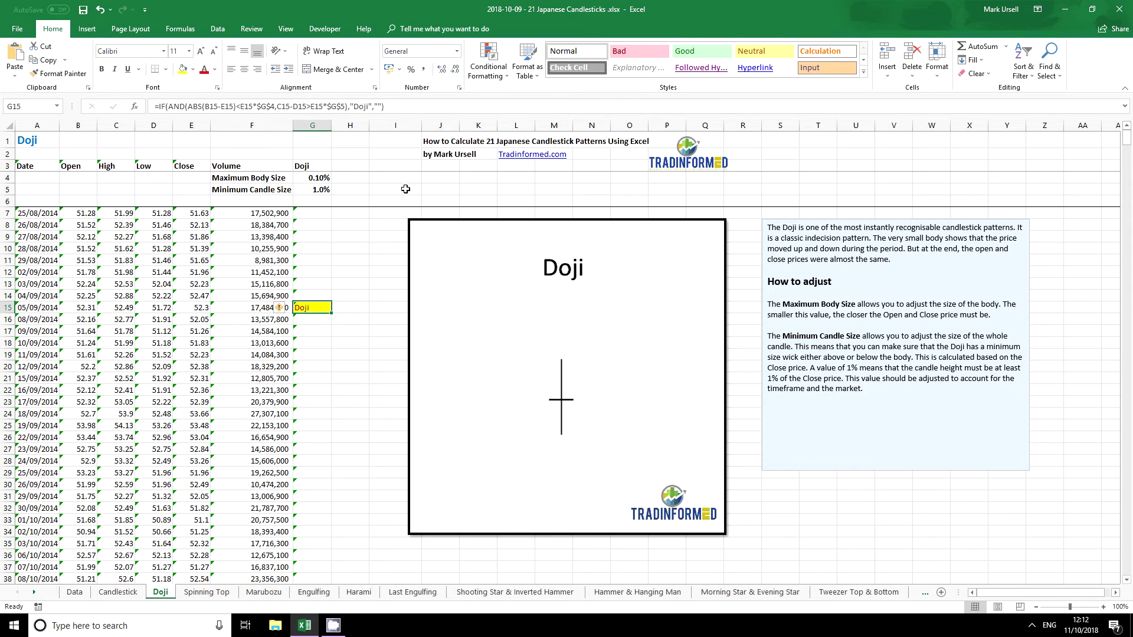
Start a Text that Contains highlight rule under Conditional Formatting, then cancel it
left_click(505, 74)
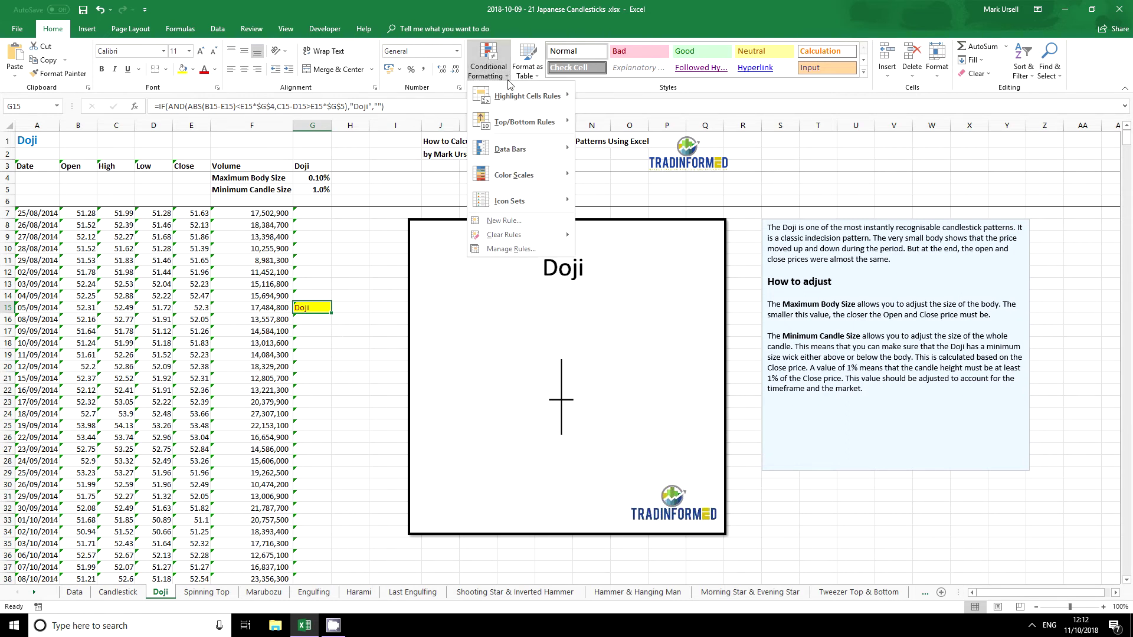
mouse_move(521, 104)
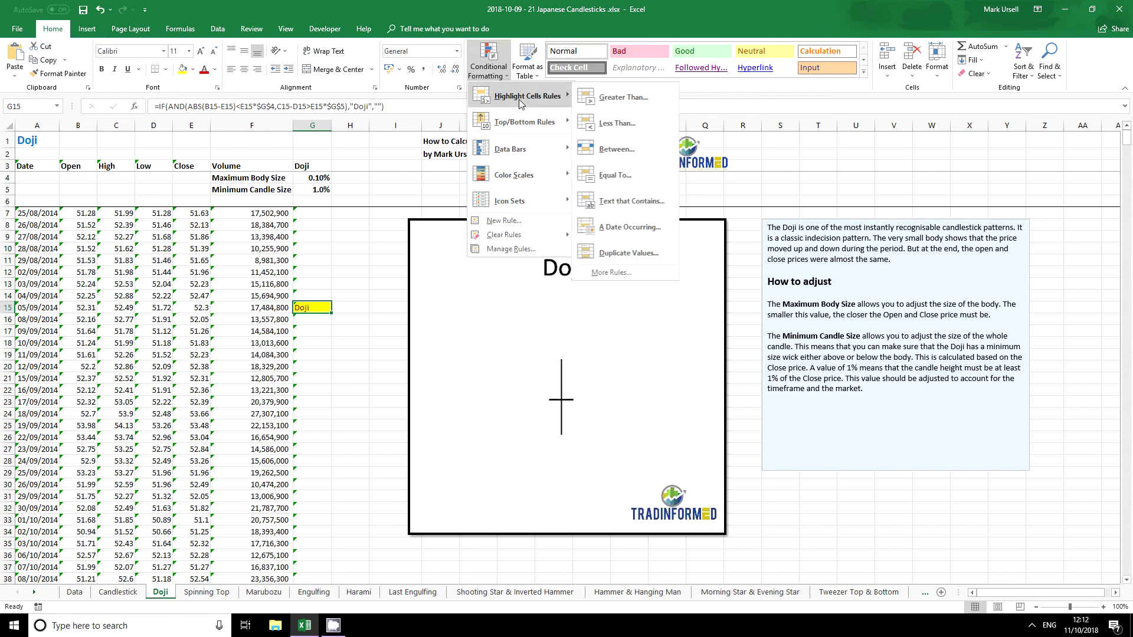
left_click(644, 205)
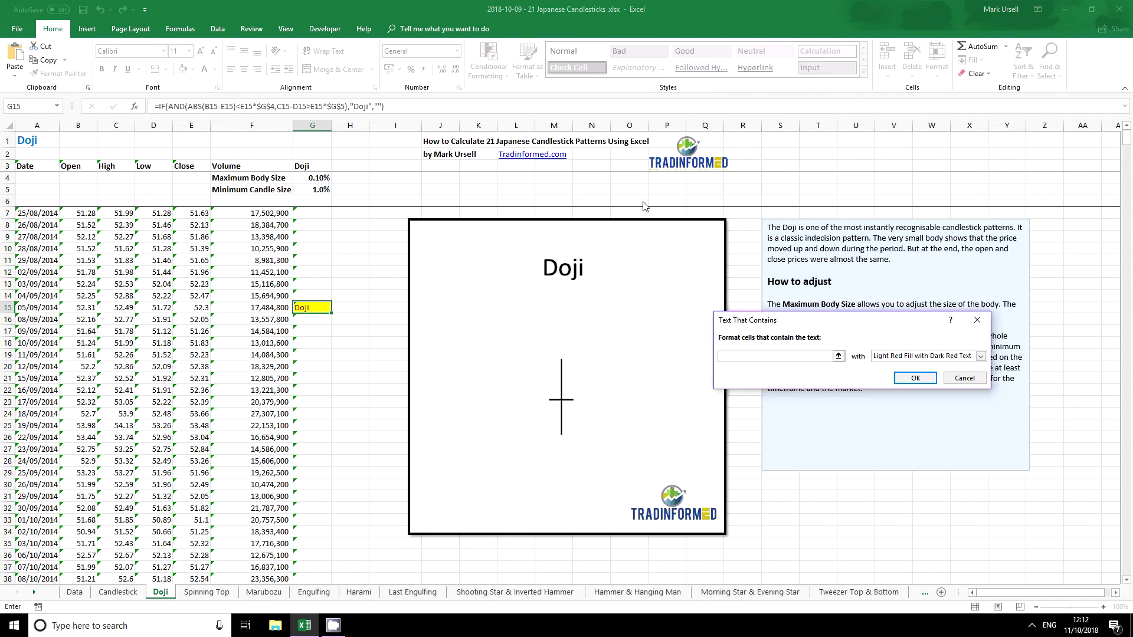
key("Escape")
scroll(313, 397, "down", 7)
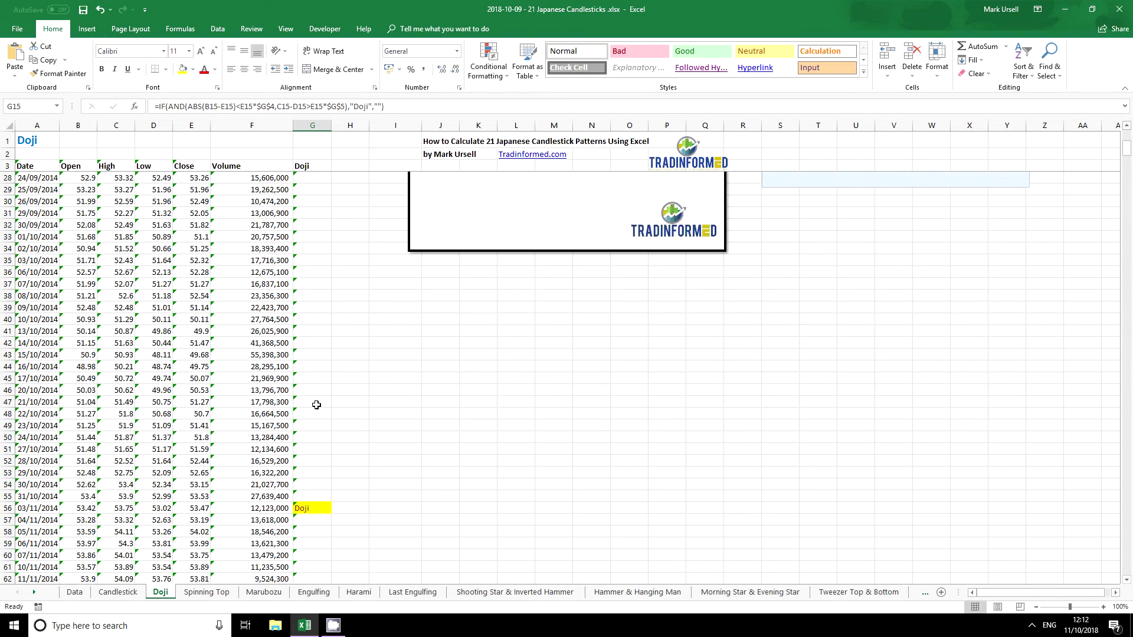
scroll(316, 405, "down", 13)
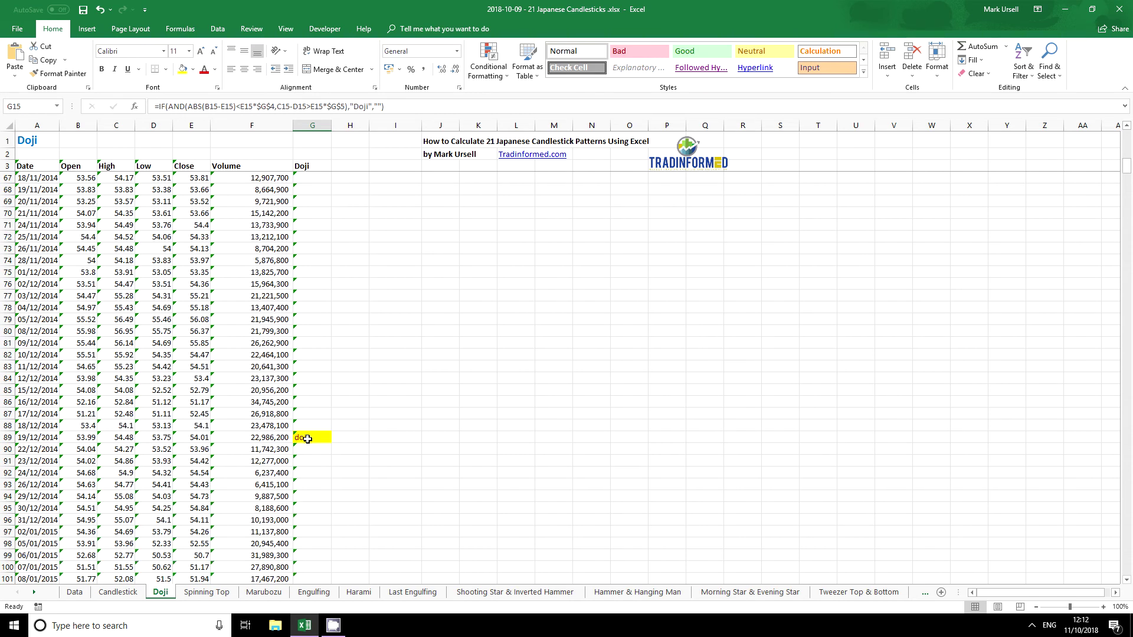
scroll(308, 439, "up", 19)
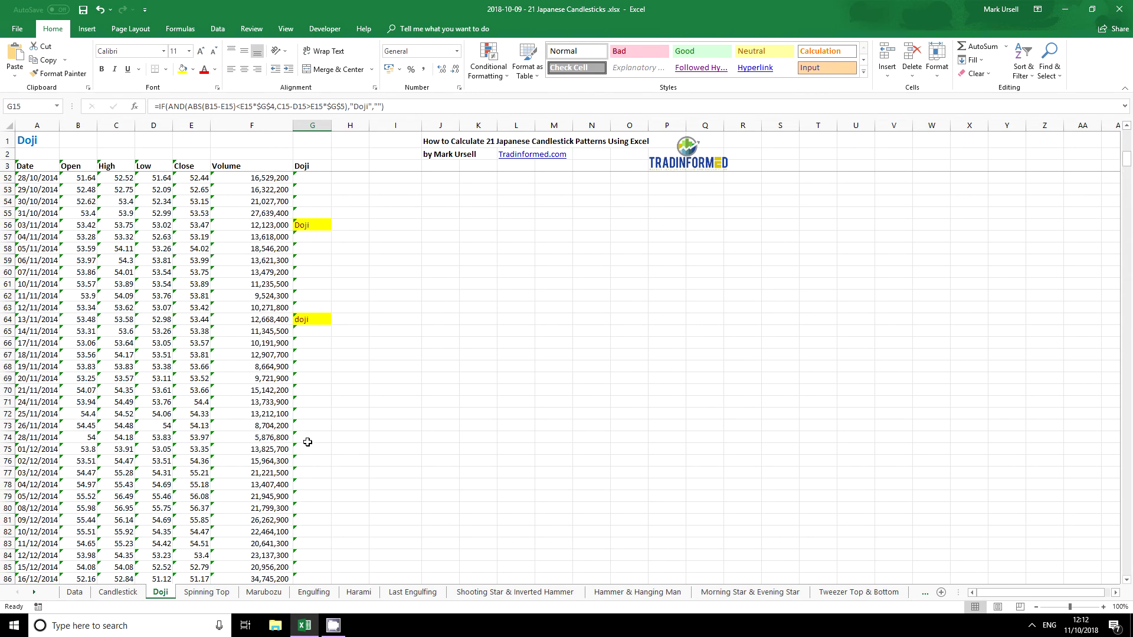